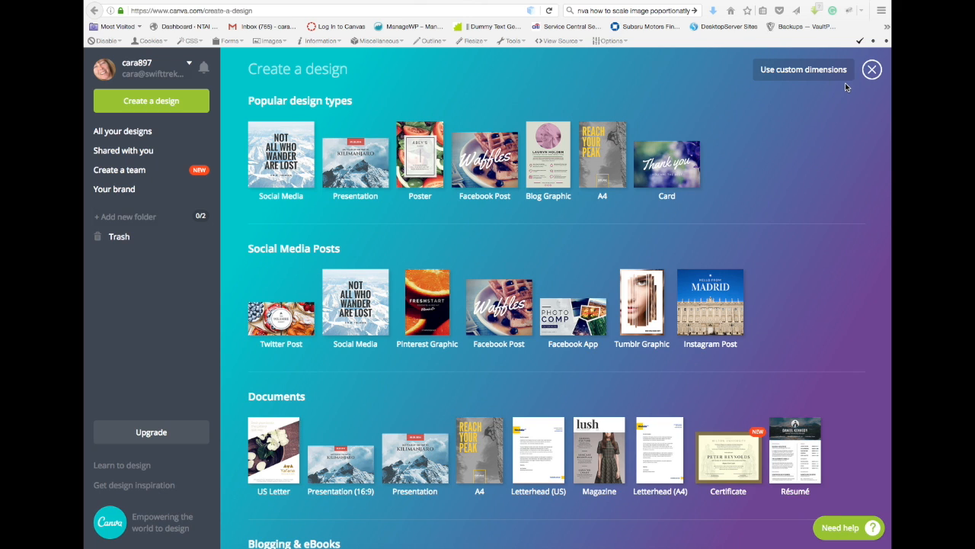
Create a blank design with custom dimensions of 300 × 194 px
{"action": "left_click", "coordinate": [790, 71]}
{"action": "left_click", "coordinate": [790, 71]}
{"action": "left_click", "coordinate": [790, 71]}
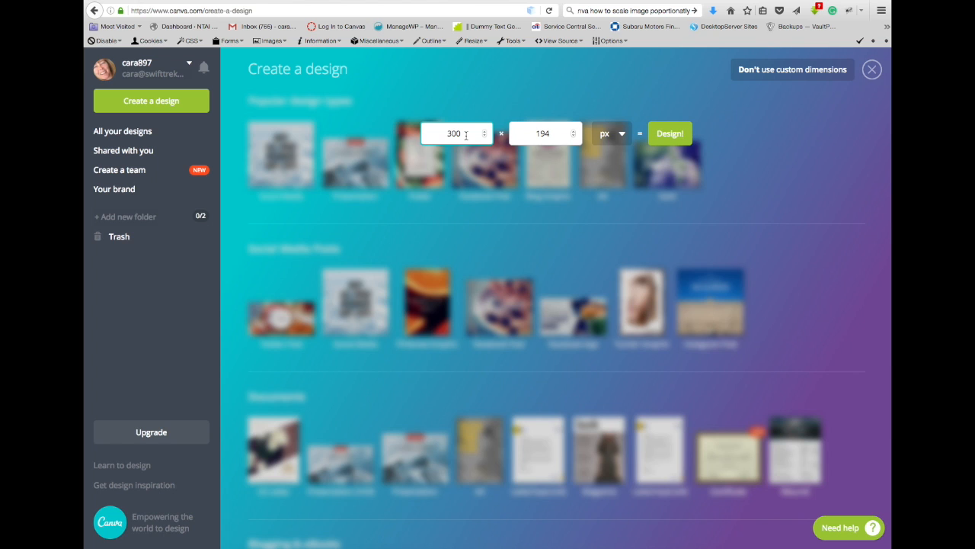
{"action": "left_click", "coordinate": [464, 135]}
{"action": "left_click", "coordinate": [622, 134]}
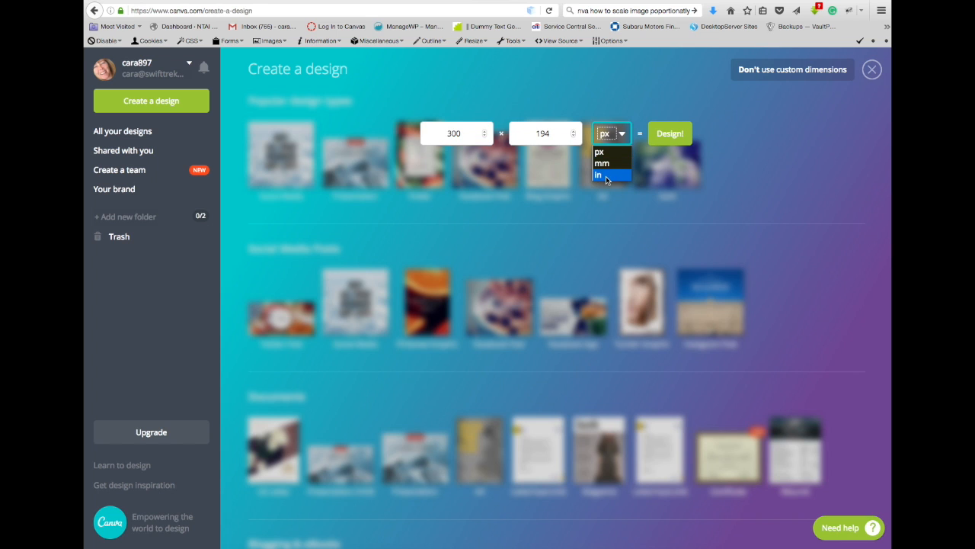
{"action": "left_click", "coordinate": [623, 135]}
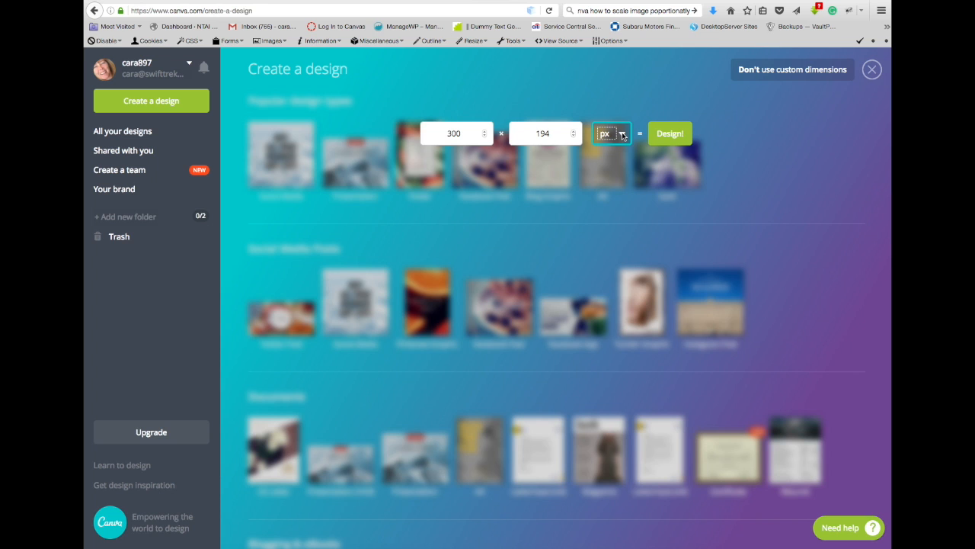
{"action": "left_click", "coordinate": [670, 135]}
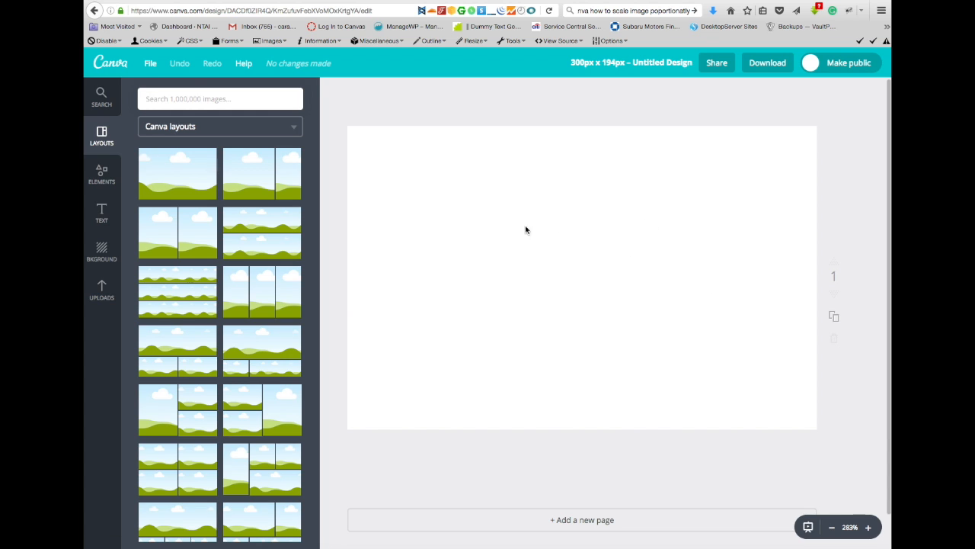
Try different grey shades as the page background and return it to white
{"action": "left_click", "coordinate": [103, 252]}
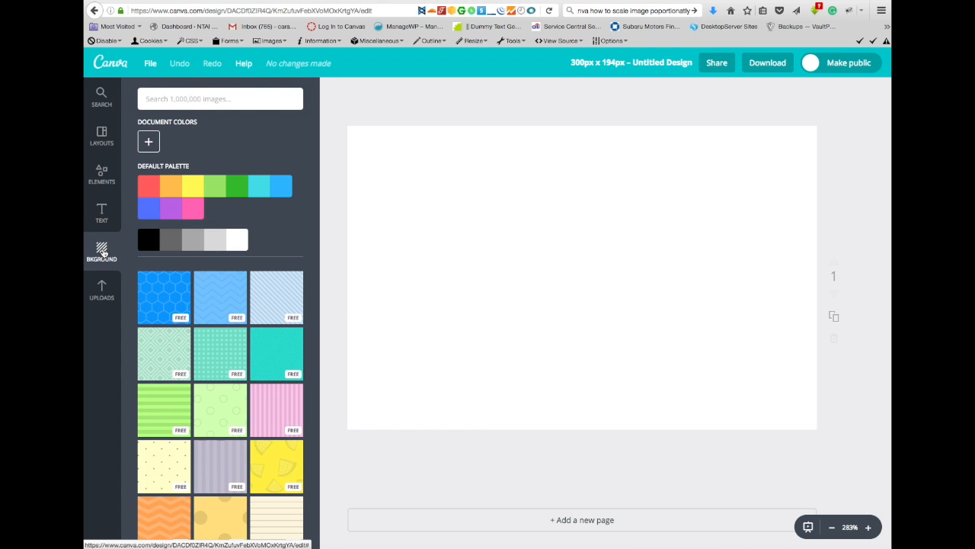
{"action": "left_click", "coordinate": [176, 243]}
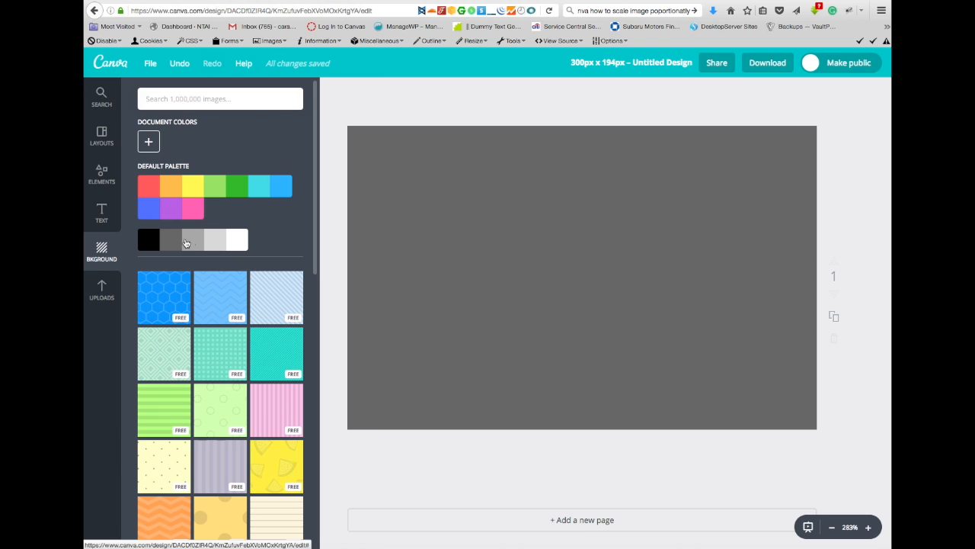
{"action": "left_click", "coordinate": [192, 242]}
{"action": "left_click", "coordinate": [174, 243]}
{"action": "left_click", "coordinate": [194, 242]}
{"action": "left_click", "coordinate": [236, 242]}
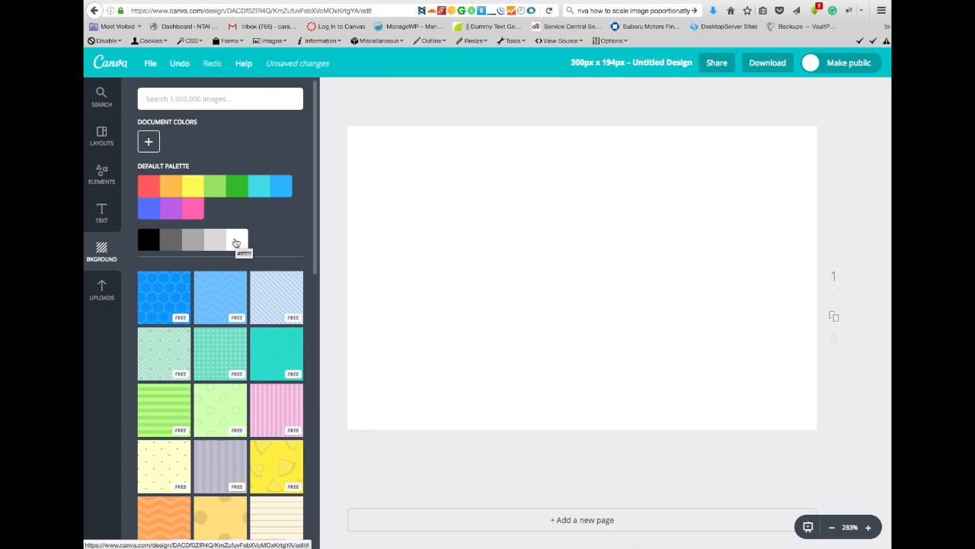
Upload the image toko-logo.jpg from the images folder
{"action": "left_click", "coordinate": [102, 295]}
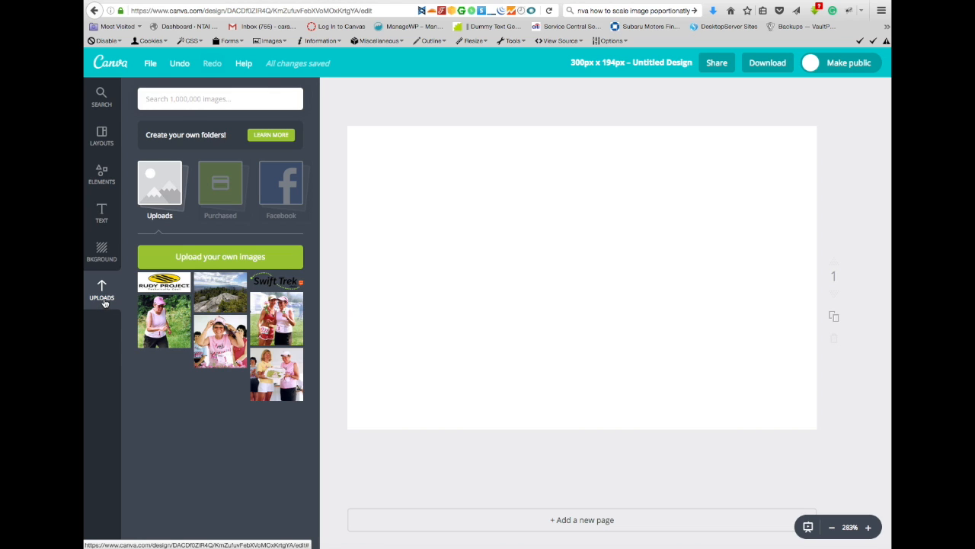
{"action": "left_click", "coordinate": [219, 259]}
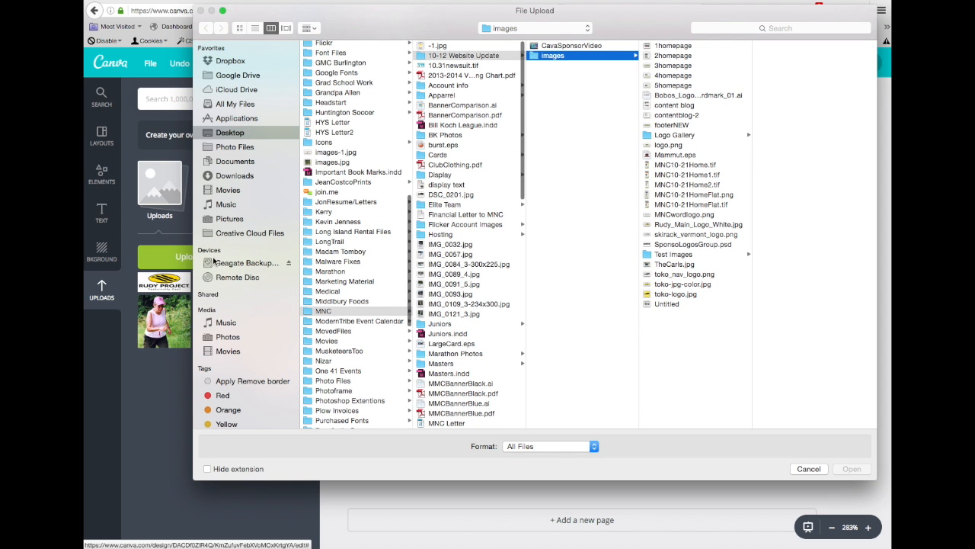
{"action": "left_click", "coordinate": [682, 294]}
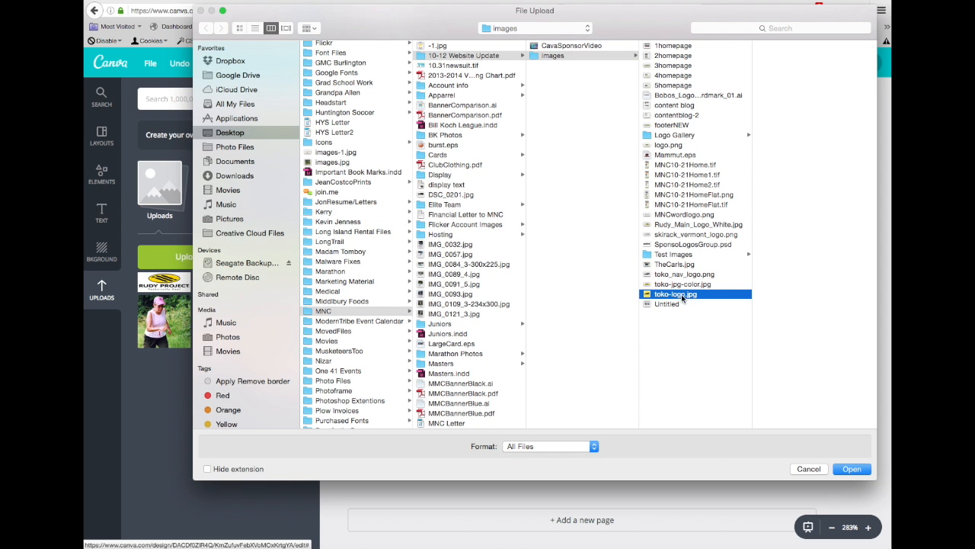
{"action": "left_click", "coordinate": [850, 469]}
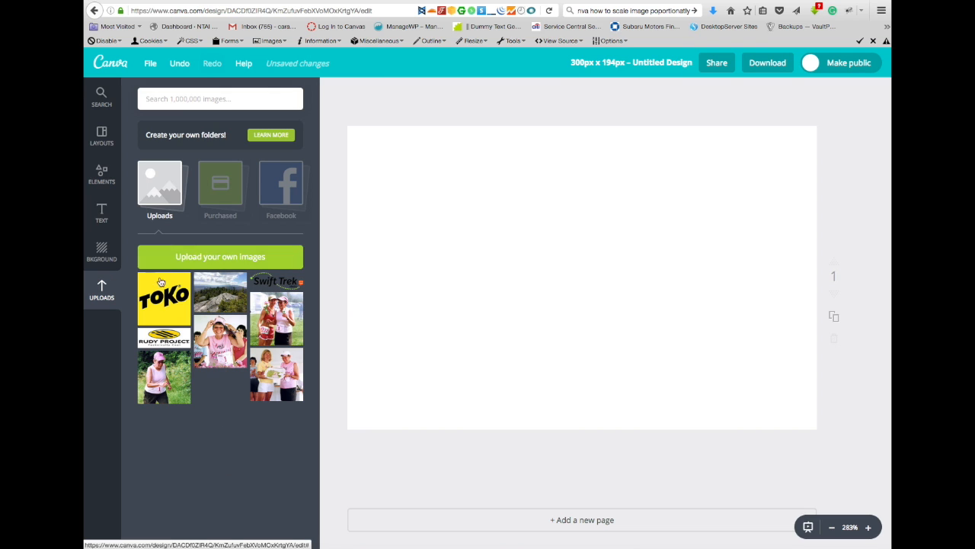
Place the uploaded TOKO logo on the page and centre it using the alignment guides
{"action": "left_click_drag", "start_coordinate": [161, 283], "coordinate": [567, 257]}
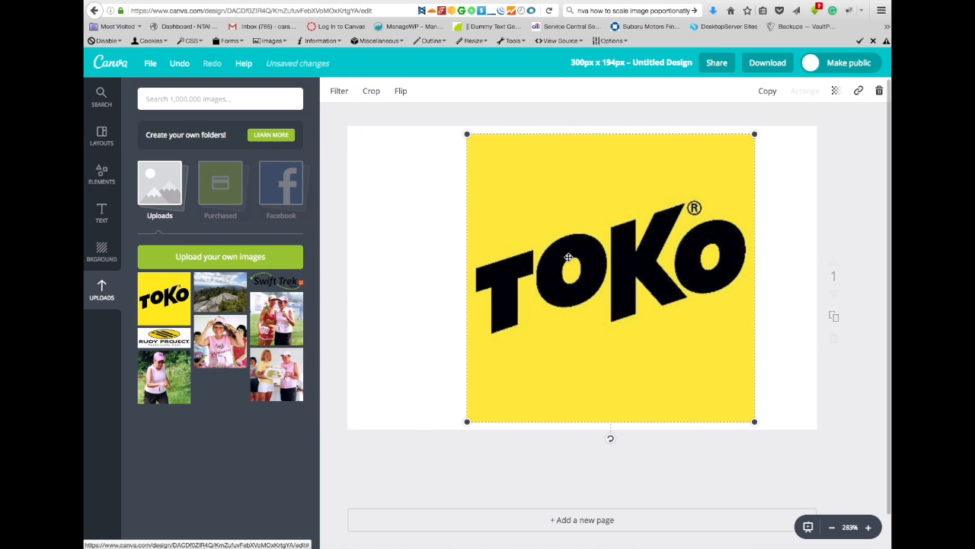
{"action": "left_click_drag", "start_coordinate": [639, 274], "coordinate": [614, 279]}
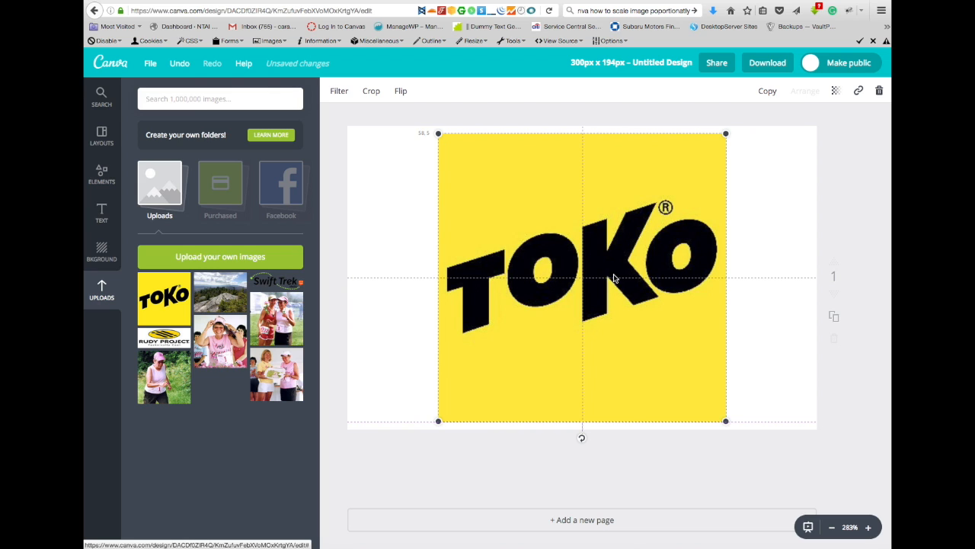
{"action": "left_click_drag", "start_coordinate": [614, 278], "coordinate": [612, 295]}
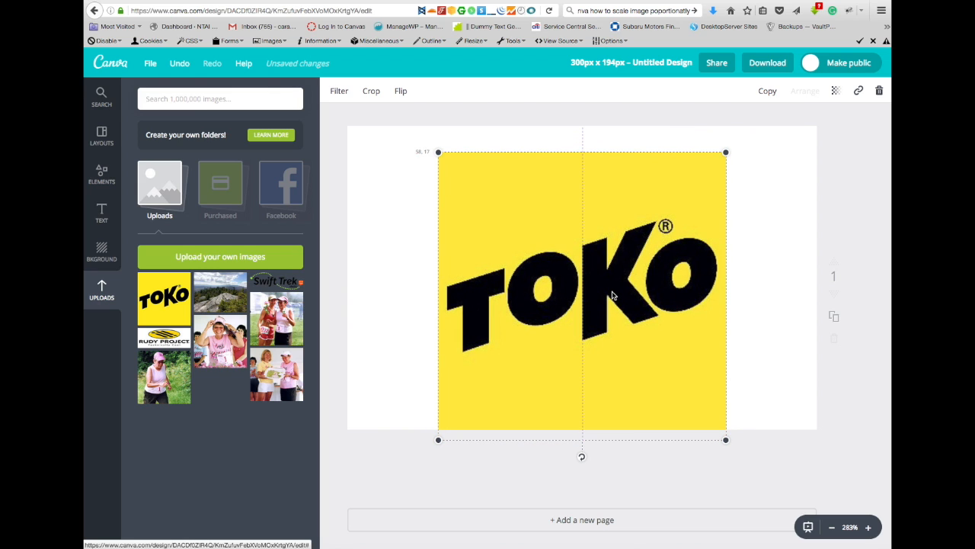
{"action": "left_click_drag", "start_coordinate": [612, 295], "coordinate": [607, 276]}
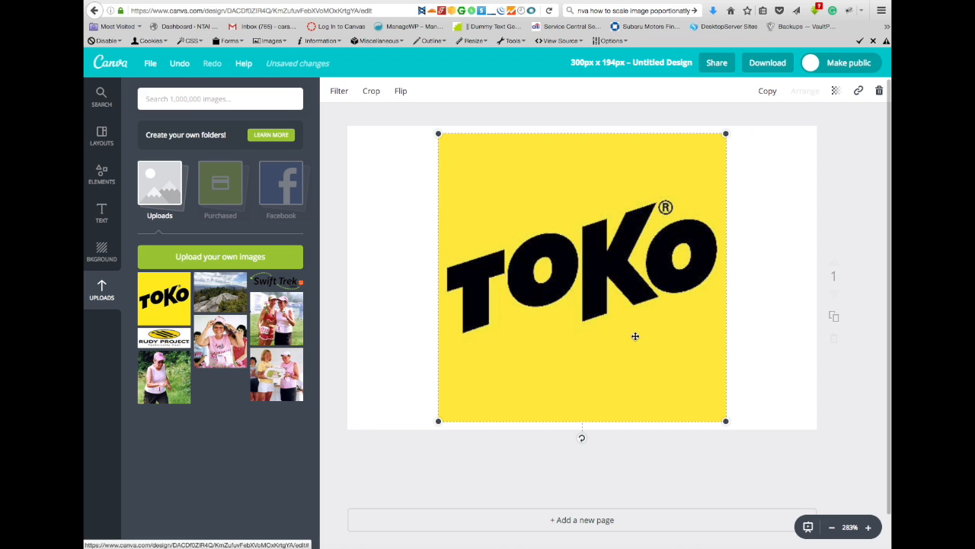
Enlarge the TOKO logo to span the full page width and reposition it vertically so the whole wordmark fits on the page
{"action": "left_click_drag", "start_coordinate": [632, 345], "coordinate": [530, 327]}
{"action": "left_click_drag", "start_coordinate": [622, 410], "coordinate": [828, 519]}
{"action": "left_click_drag", "start_coordinate": [574, 313], "coordinate": [582, 316]}
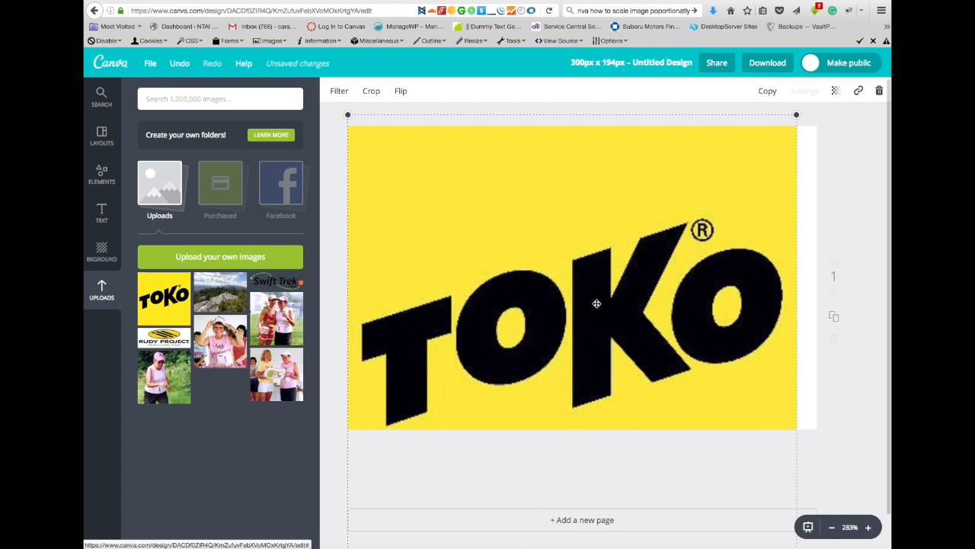
{"action": "left_click_drag", "start_coordinate": [797, 113], "coordinate": [823, 102]}
{"action": "left_click_drag", "start_coordinate": [635, 375], "coordinate": [636, 324]}
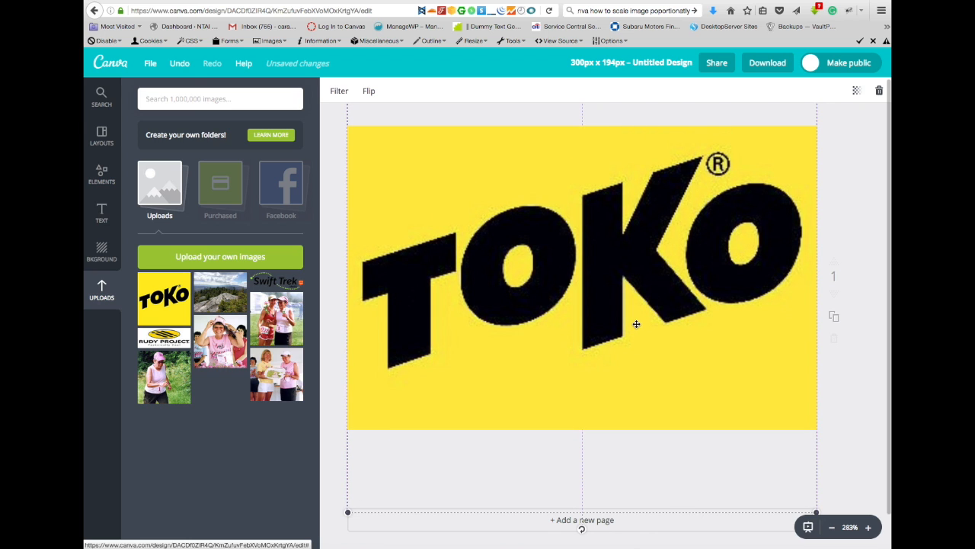
{"action": "left_click_drag", "start_coordinate": [637, 324], "coordinate": [637, 341]}
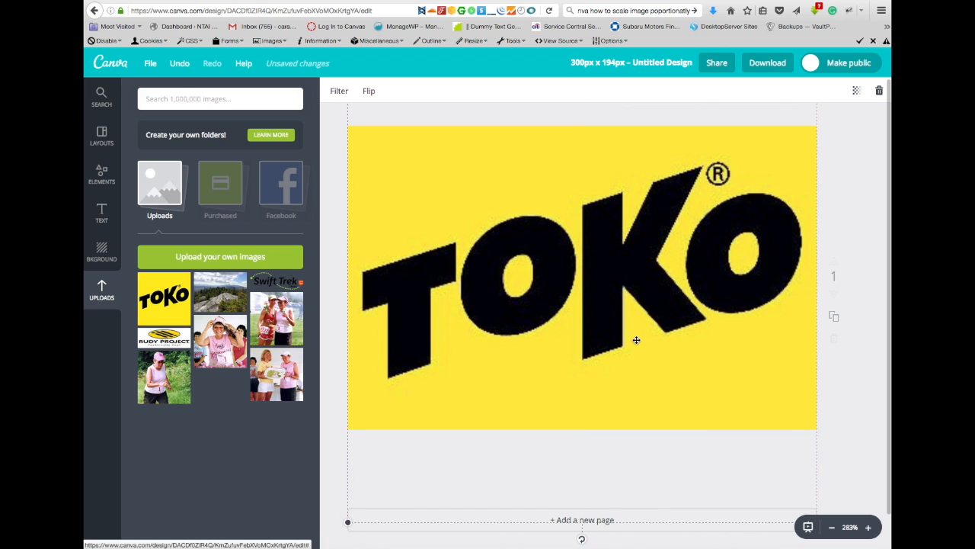
{"action": "left_click", "coordinate": [841, 198]}
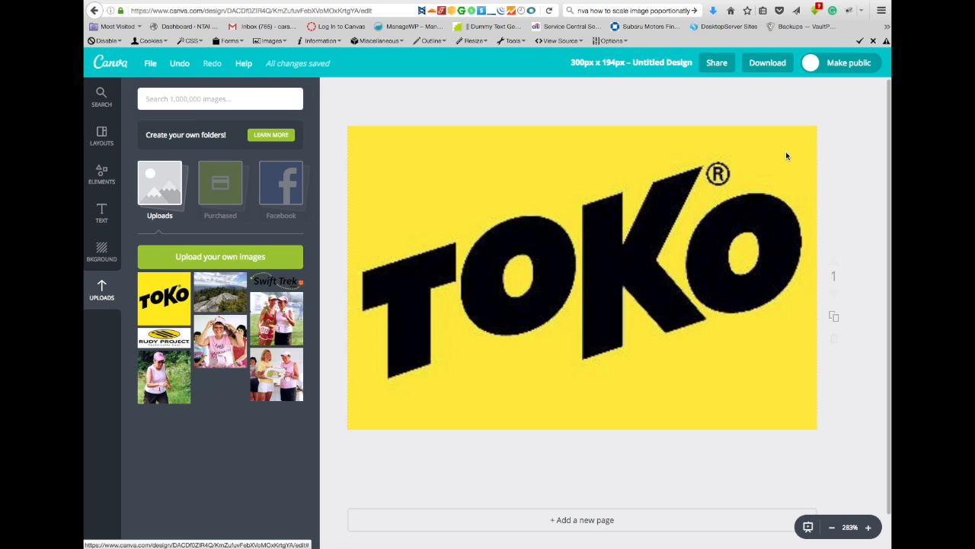
Download the TOKO design as a PNG and open the file in Preview
{"action": "left_click", "coordinate": [765, 63]}
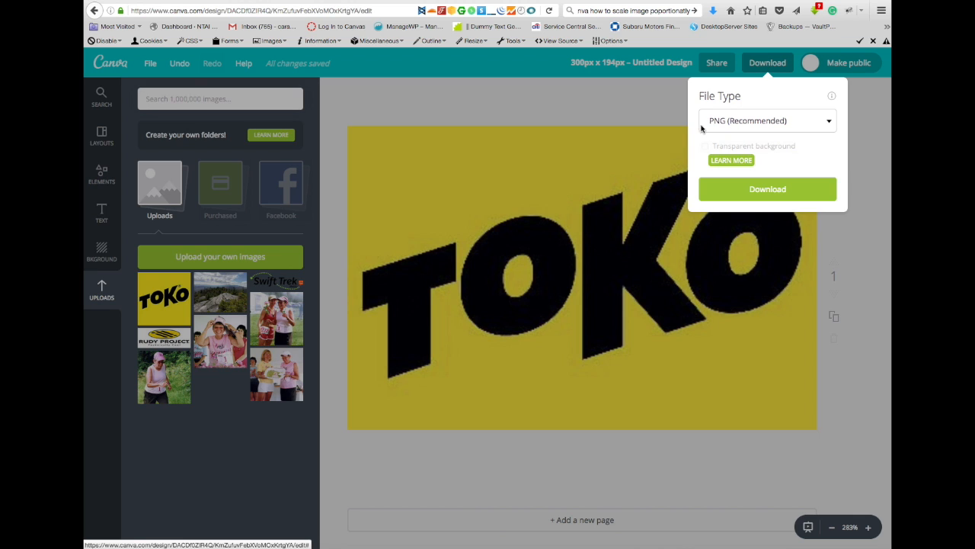
{"action": "left_click", "coordinate": [828, 124]}
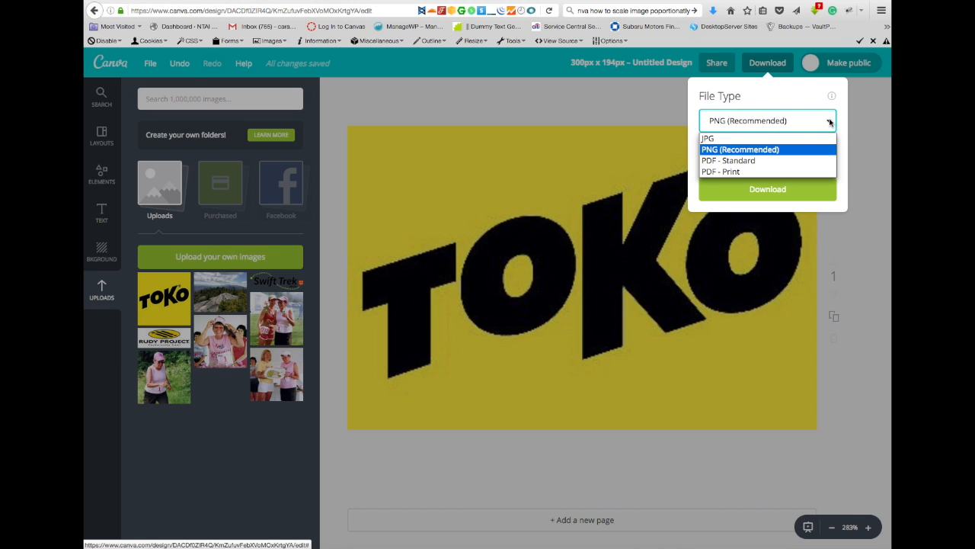
{"action": "left_click", "coordinate": [713, 150]}
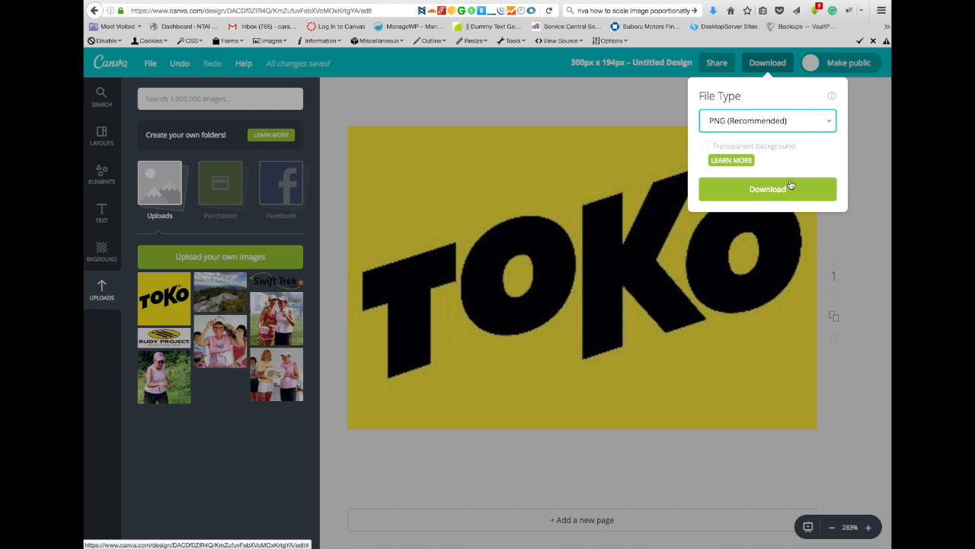
{"action": "left_click", "coordinate": [767, 189]}
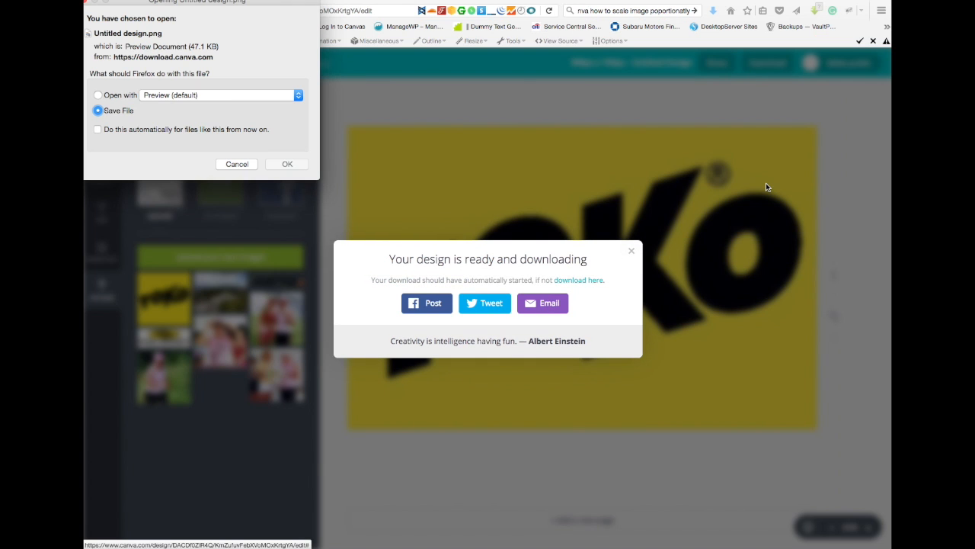
{"action": "left_click", "coordinate": [98, 95]}
{"action": "left_click", "coordinate": [286, 164]}
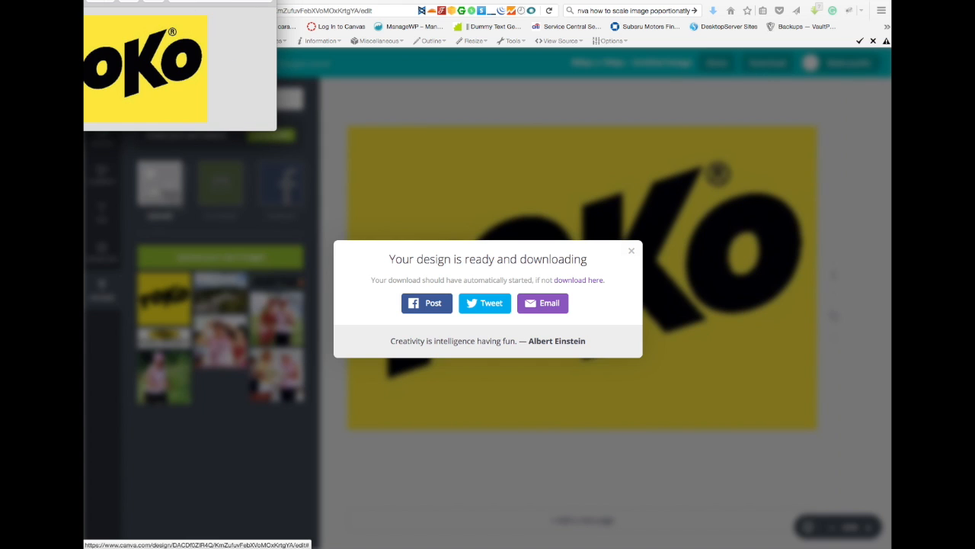
Check the downloaded TOKO image in Preview, then close it and the download notice
{"action": "left_click_drag", "start_coordinate": [309, 4], "coordinate": [511, 71]}
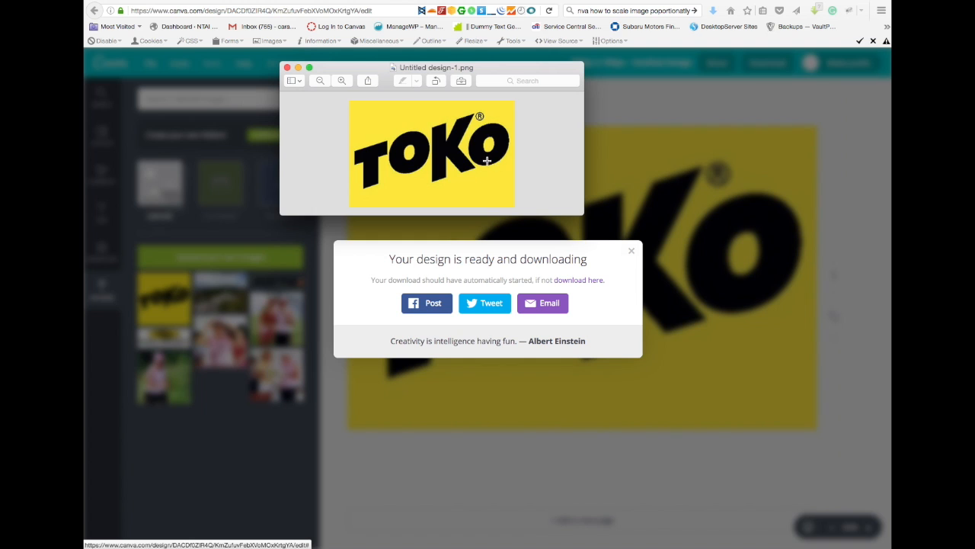
{"action": "left_click", "coordinate": [287, 69]}
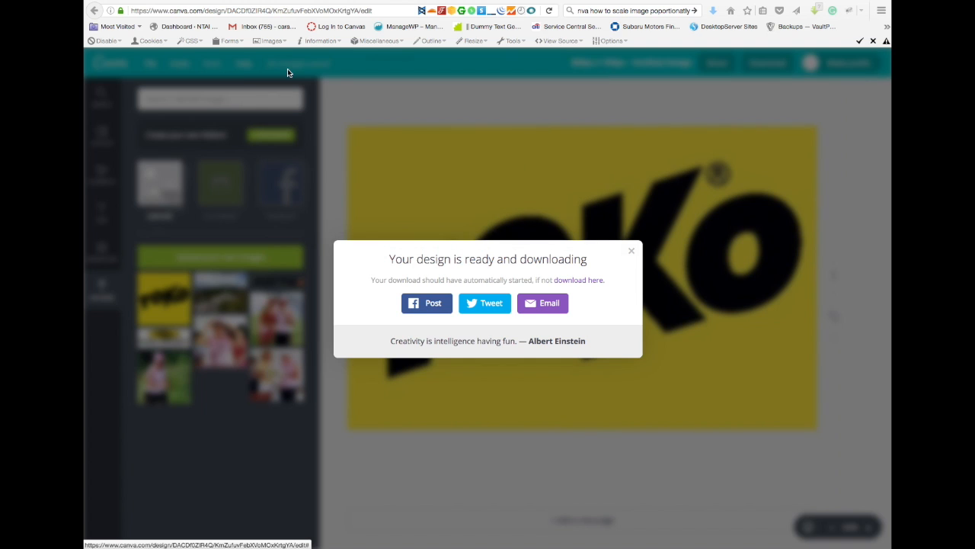
{"action": "left_click", "coordinate": [634, 253]}
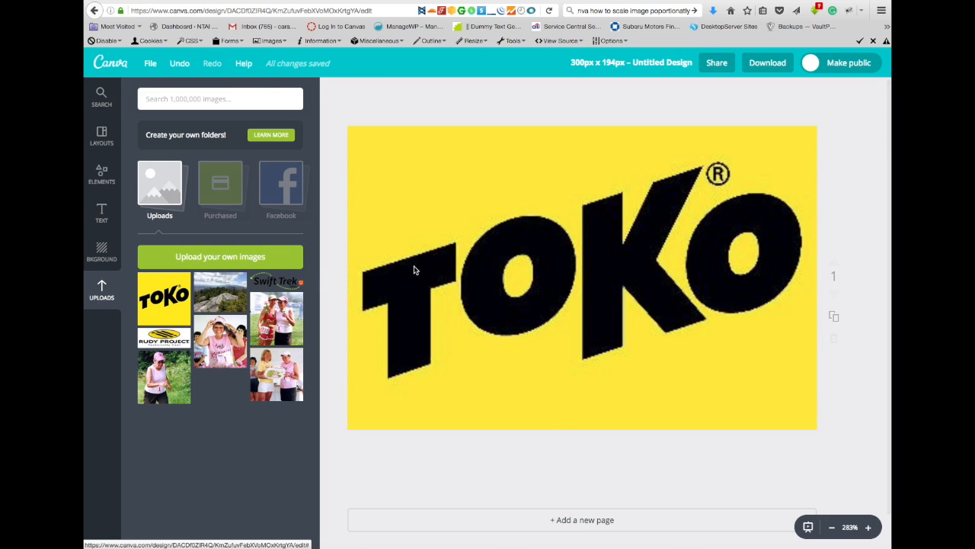
Replace the TOKO logo on the page with the uploaded Rudy Project logo, centred on the white background
{"action": "left_click", "coordinate": [609, 266]}
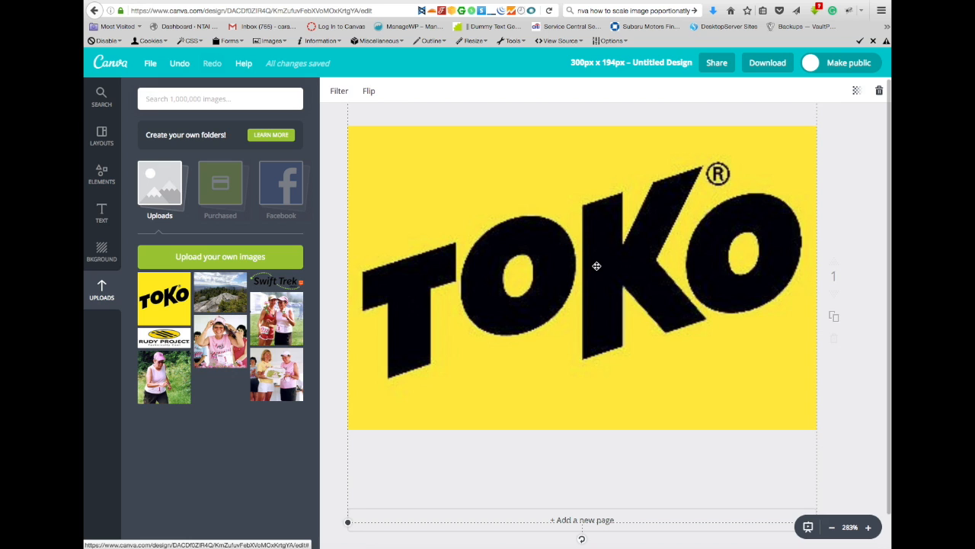
{"action": "key", "text": "Delete"}
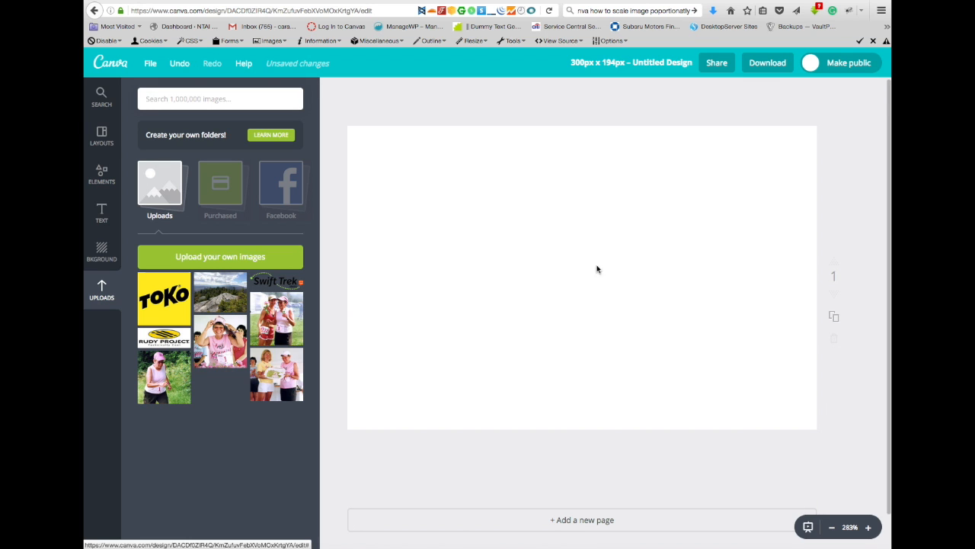
{"action": "left_click", "coordinate": [165, 339]}
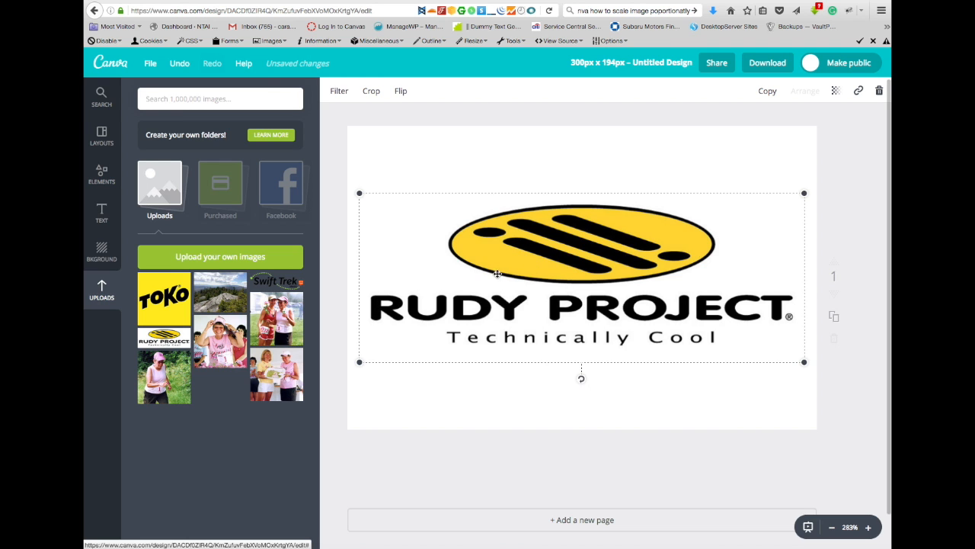
{"action": "mouse_move", "coordinate": [558, 286]}
{"action": "left_mouse_down"}
{"action": "mouse_move", "coordinate": [567, 261]}
{"action": "mouse_move", "coordinate": [567, 298]}
{"action": "mouse_move", "coordinate": [568, 288]}
{"action": "left_mouse_up"}
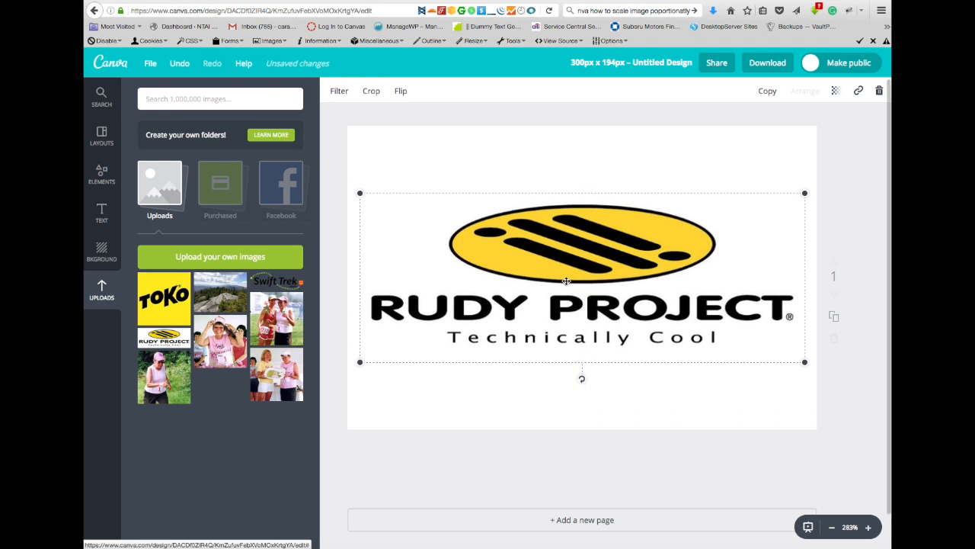
{"action": "left_click", "coordinate": [689, 157]}
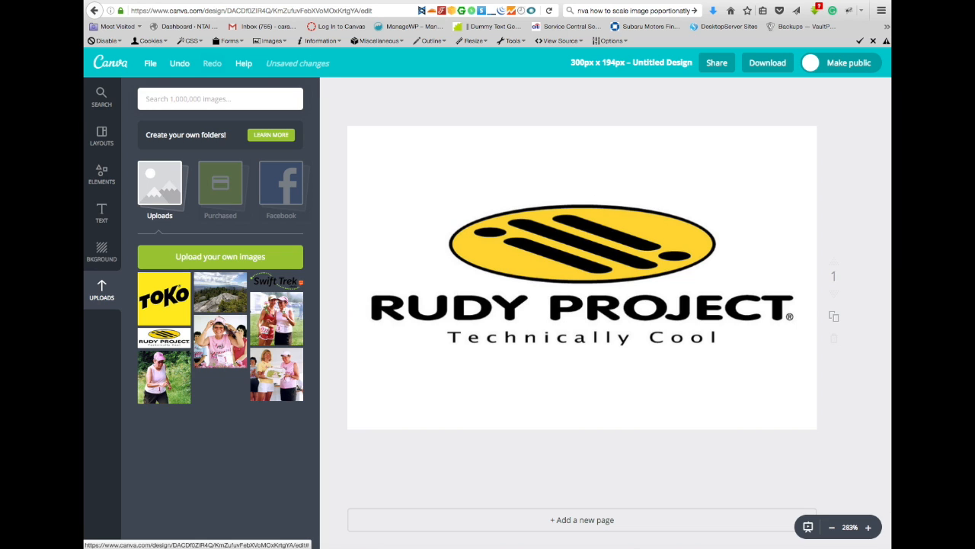
Download the Rudy Project design as a PNG, save the file to disk, and dismiss the download notice
{"action": "left_click", "coordinate": [768, 66]}
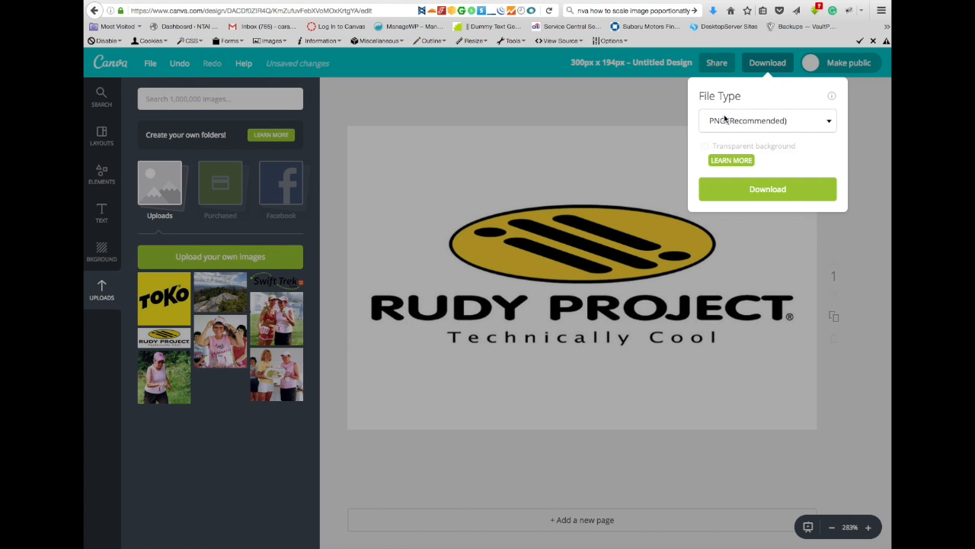
{"action": "left_click", "coordinate": [768, 188]}
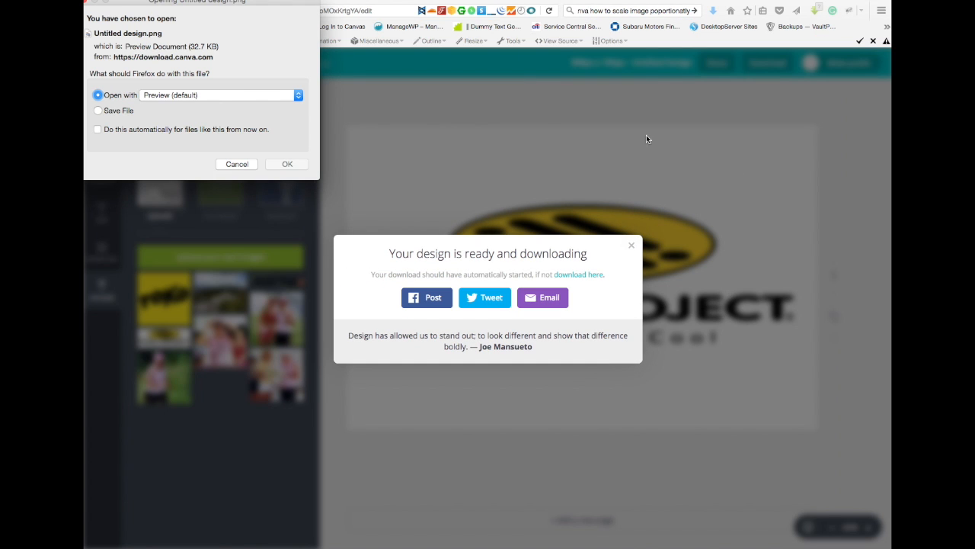
{"action": "left_click", "coordinate": [97, 111]}
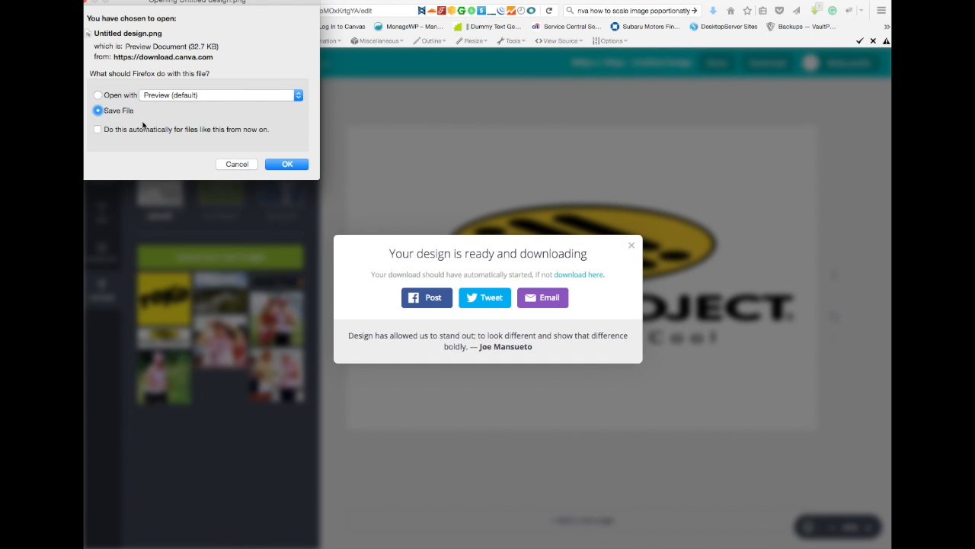
{"action": "left_click", "coordinate": [284, 167]}
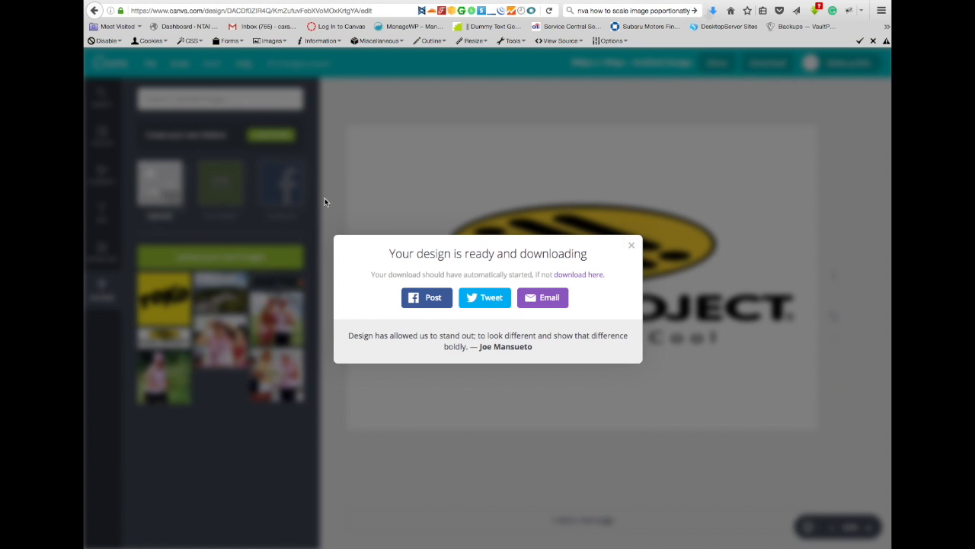
{"action": "left_click", "coordinate": [636, 245]}
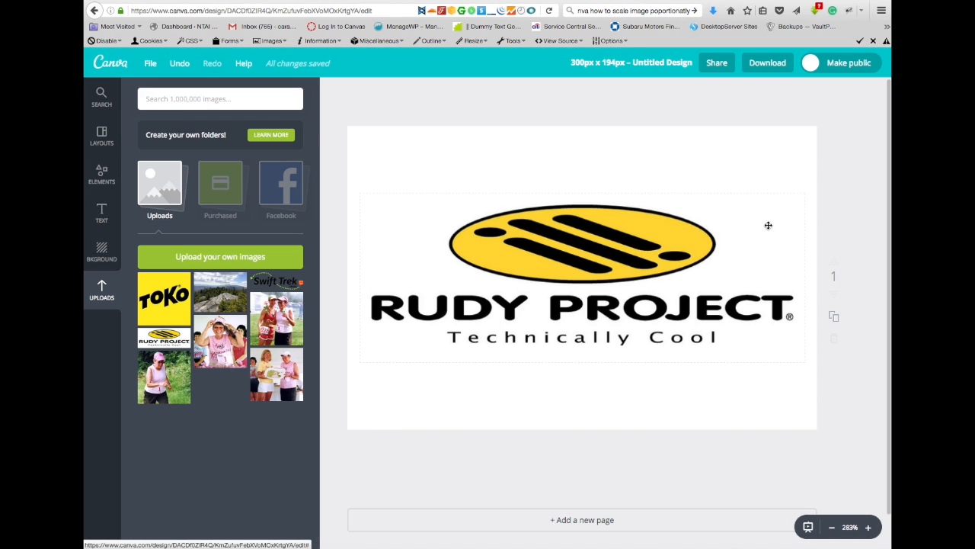